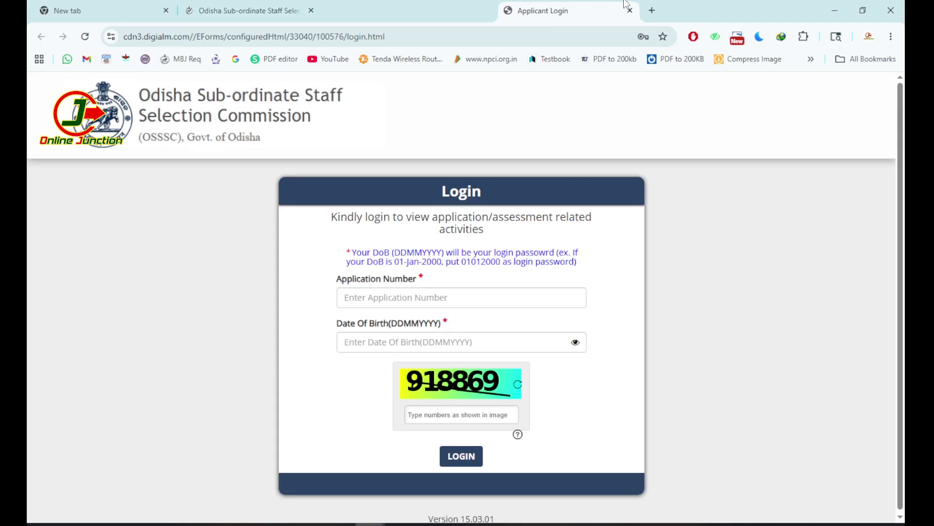
Leave the empty Digialm login form and switch to the Odisha Sub-ordinate Staff Selection home page tab
scroll(409, 260, "down", 1)
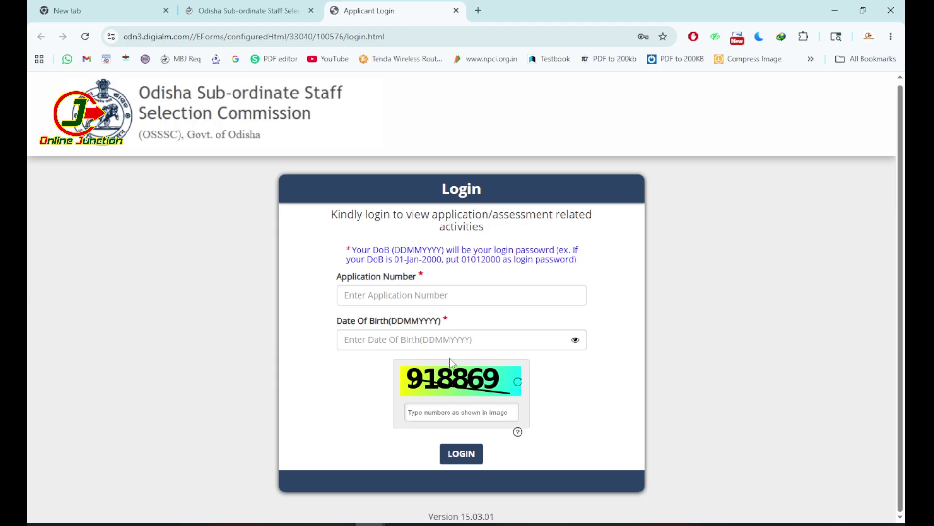
left_click(385, 294)
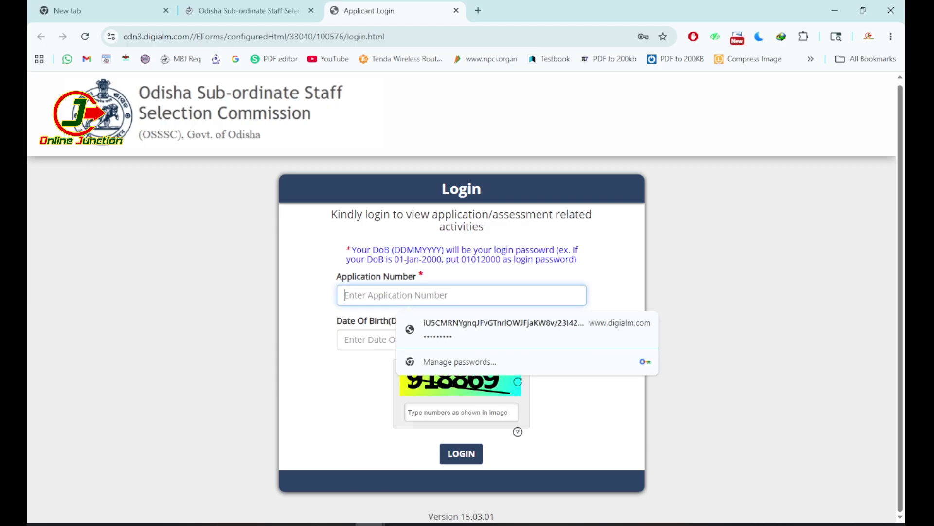
key("Escape")
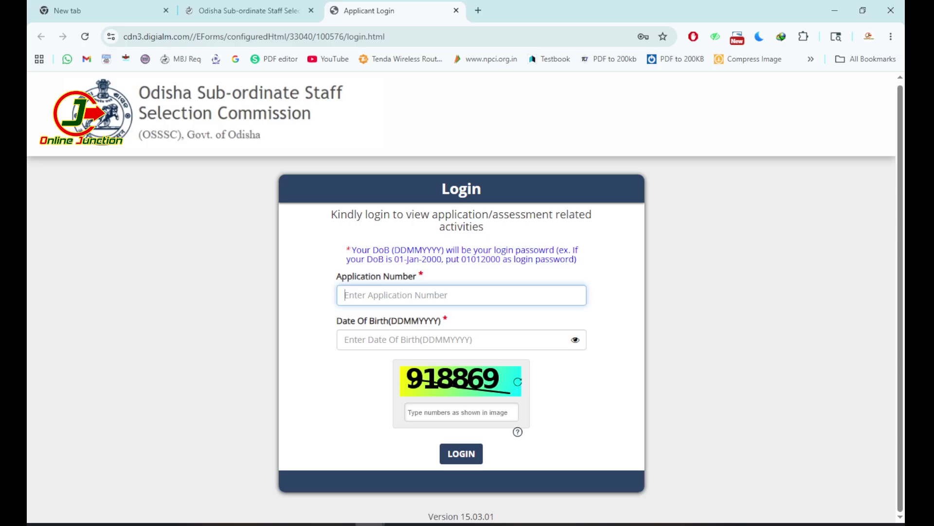
left_click(489, 524)
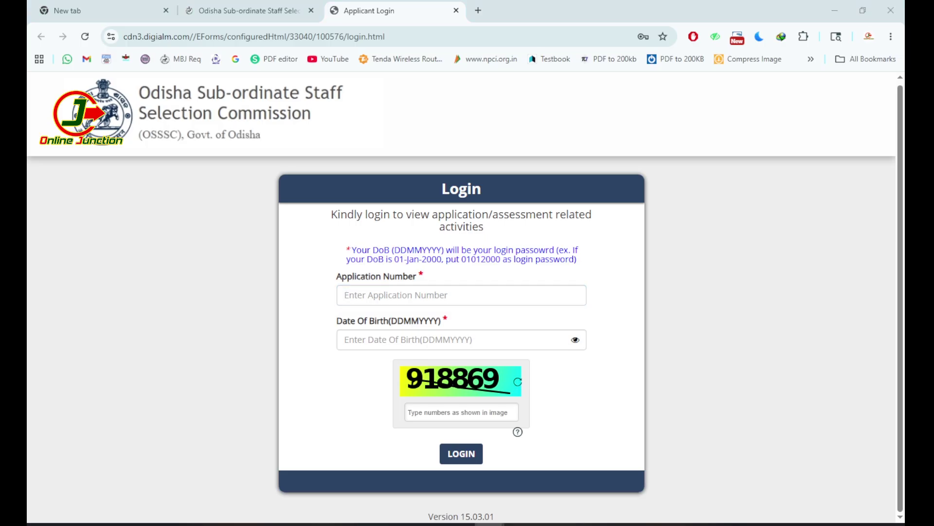
left_click(246, 10)
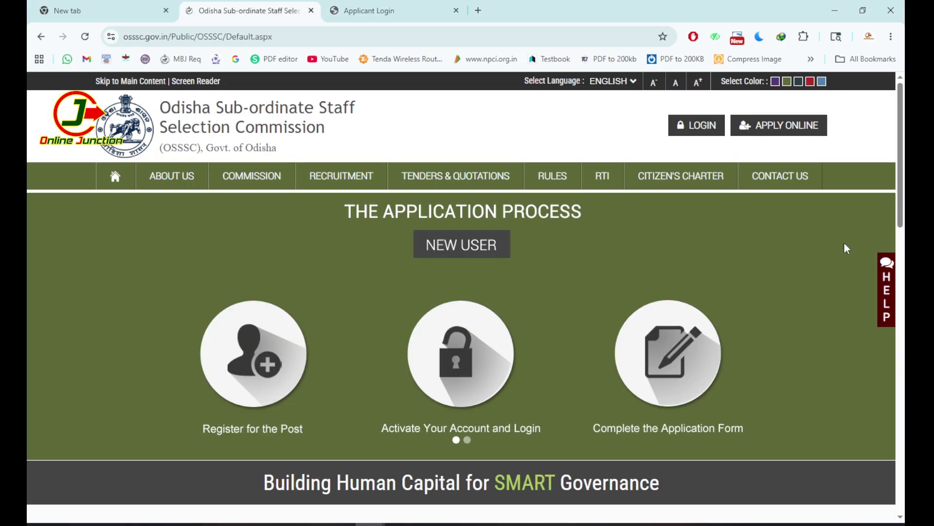
Log in to the OSSSC applicant account using the saved credentials and the shown captcha
left_click(716, 130)
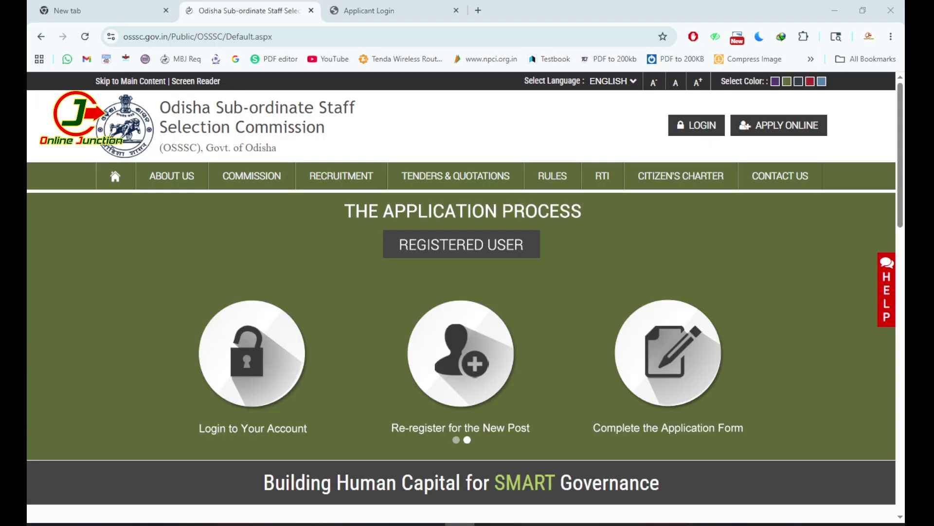
left_click(696, 124)
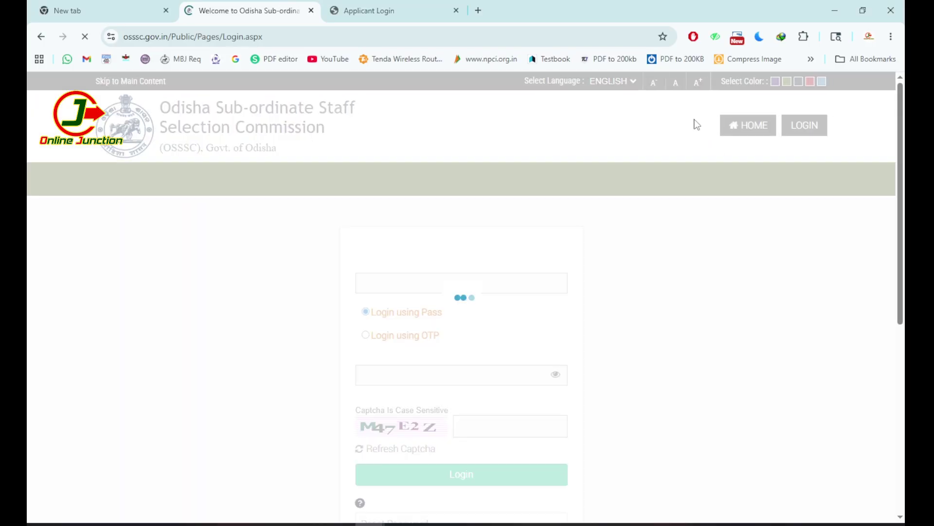
left_click(398, 288)
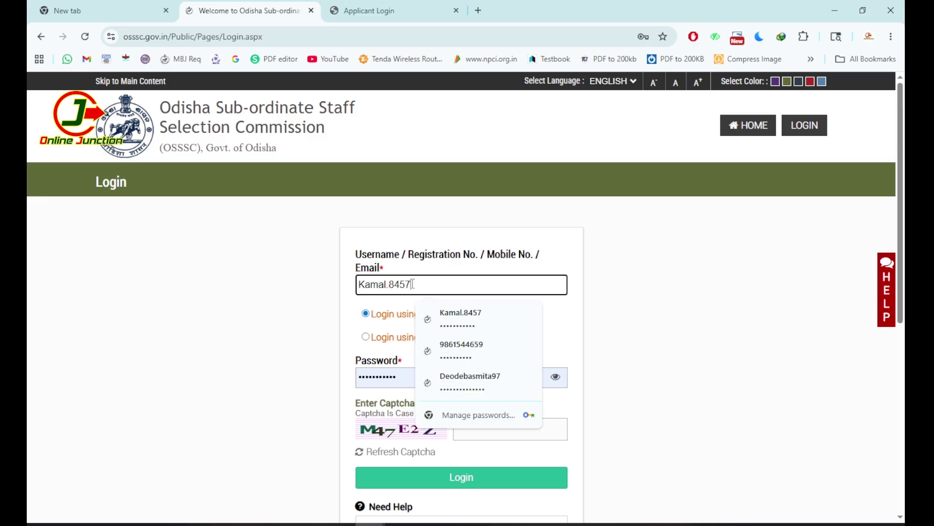
left_click(463, 351)
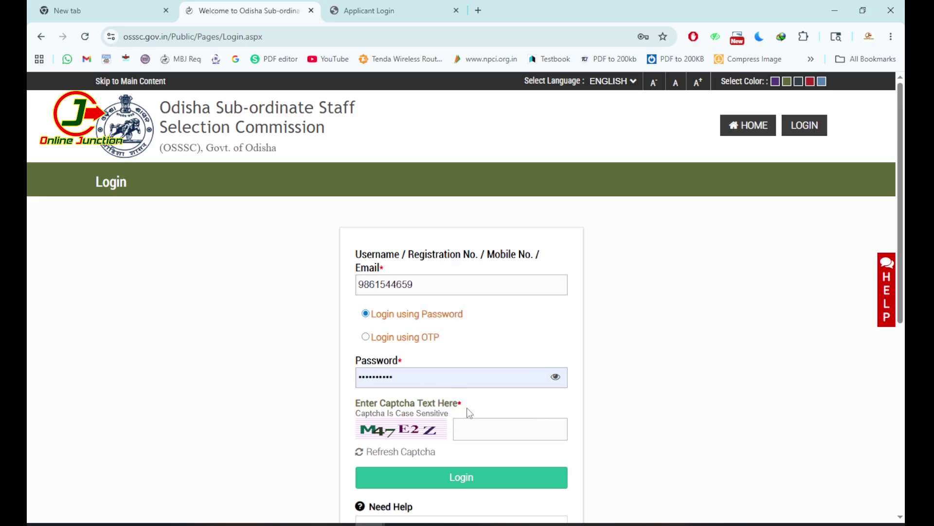
left_click(483, 433)
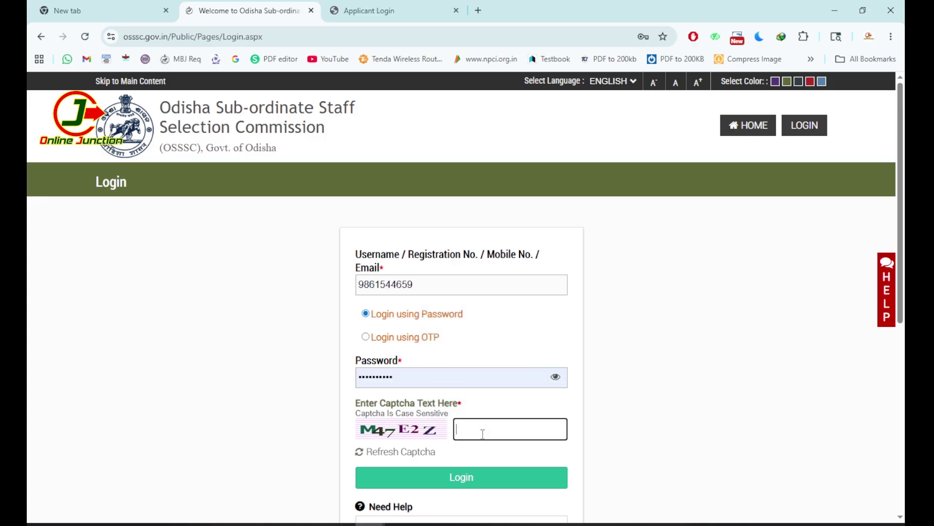
type("M47E2Z")
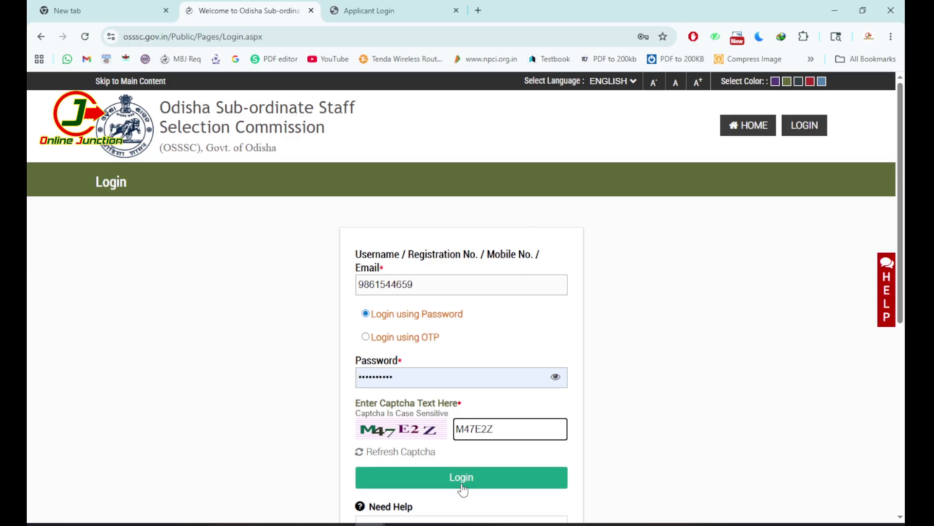
left_click(461, 484)
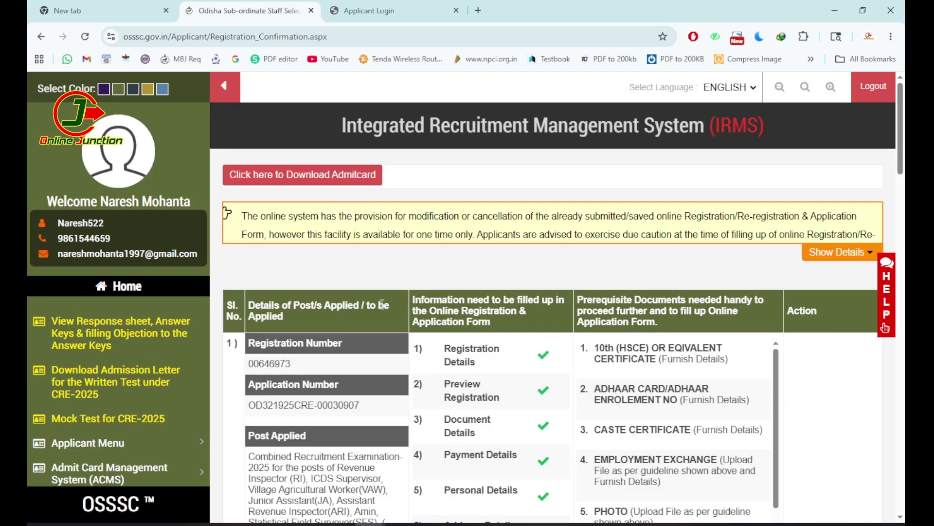
Copy the application number from the IRMS dashboard into the Digialm Application Number field
scroll(370, 288, "down", 6)
scroll(370, 286, "up", 5)
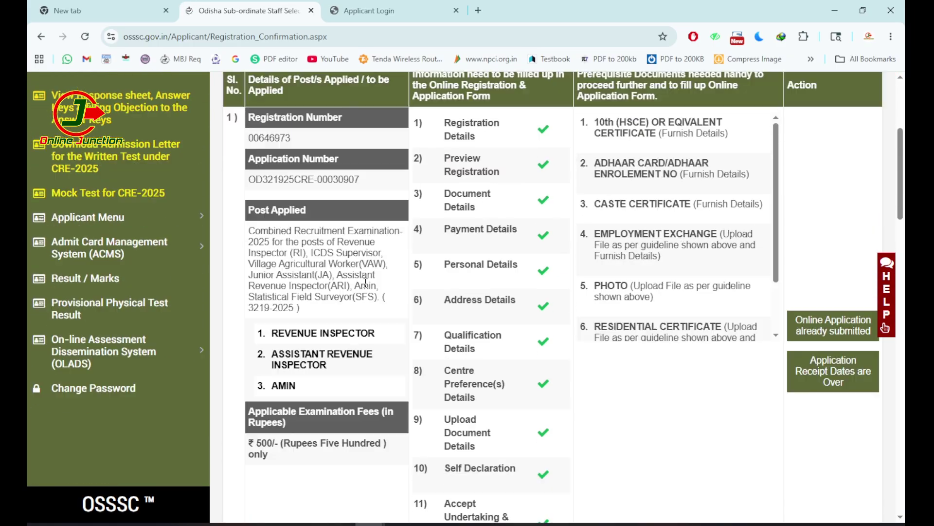
scroll(360, 295, "down", 2)
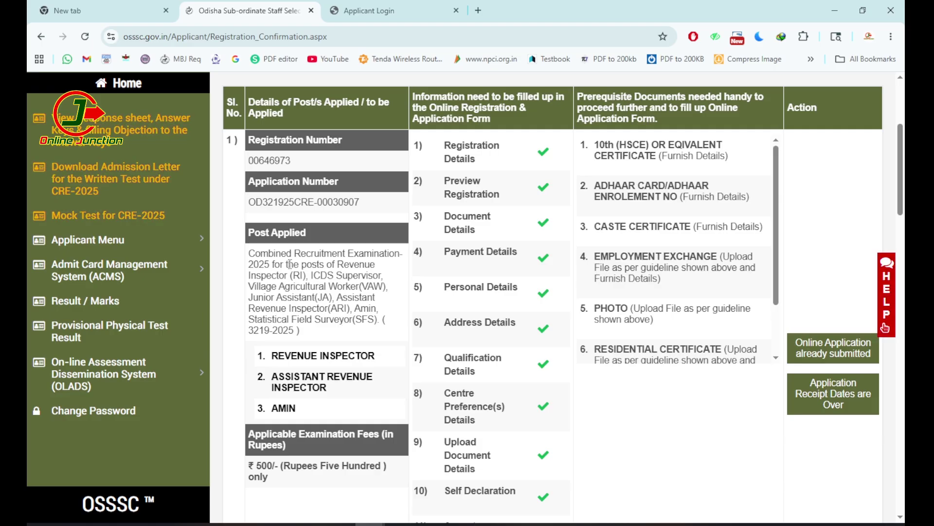
left_click_drag(265, 265, 411, 281)
left_click(411, 281)
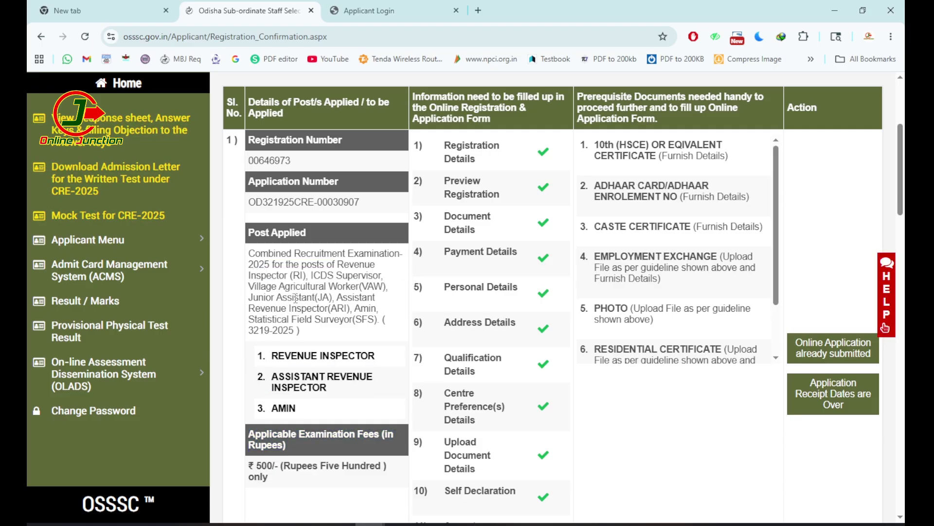
left_click_drag(360, 202, 249, 206)
key("ctrl+c")
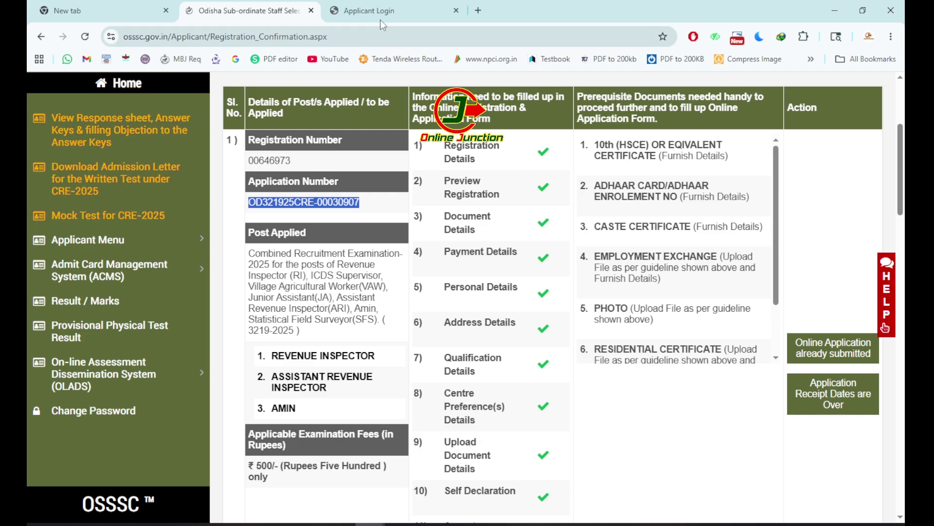
left_click(370, 10)
left_click(380, 295)
key("ctrl+v")
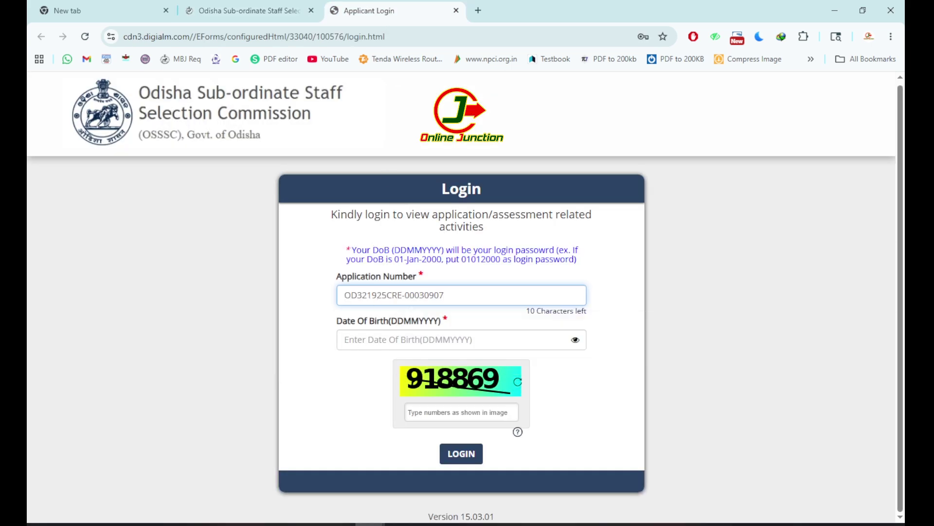
Enter the candidate's date of birth and the captcha numbers, then log in to Digialm
key("alt+Tab")
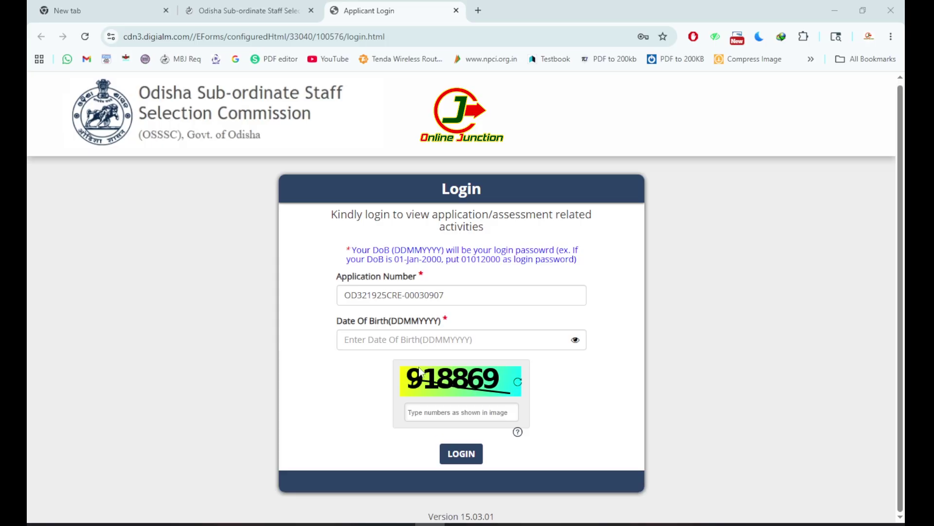
left_click(420, 341)
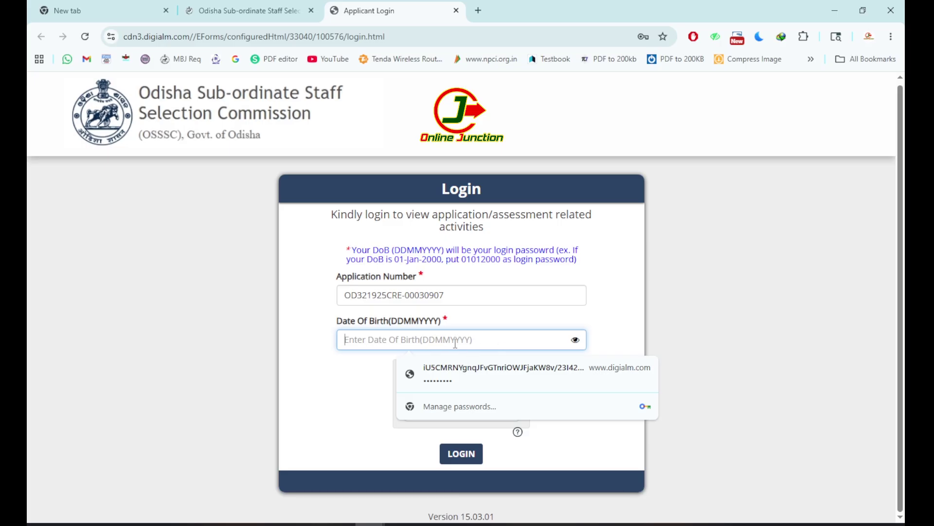
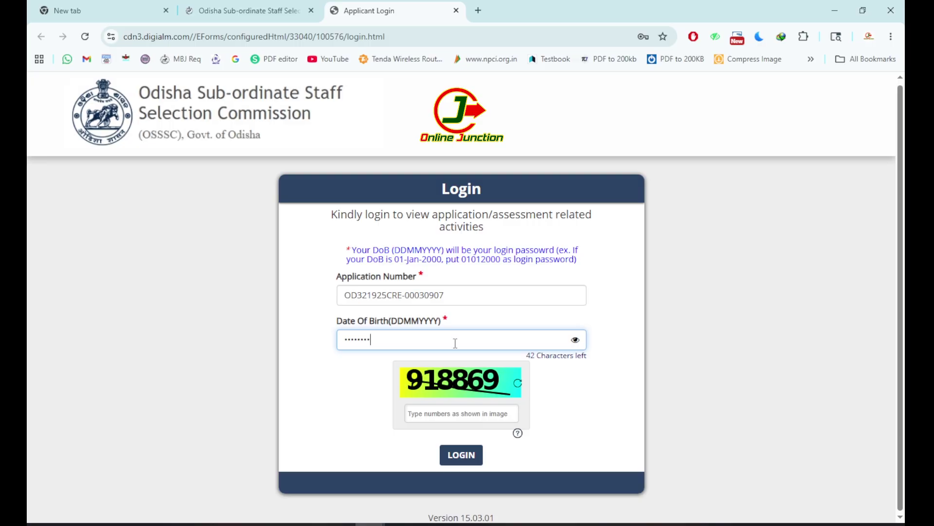
left_click(447, 413)
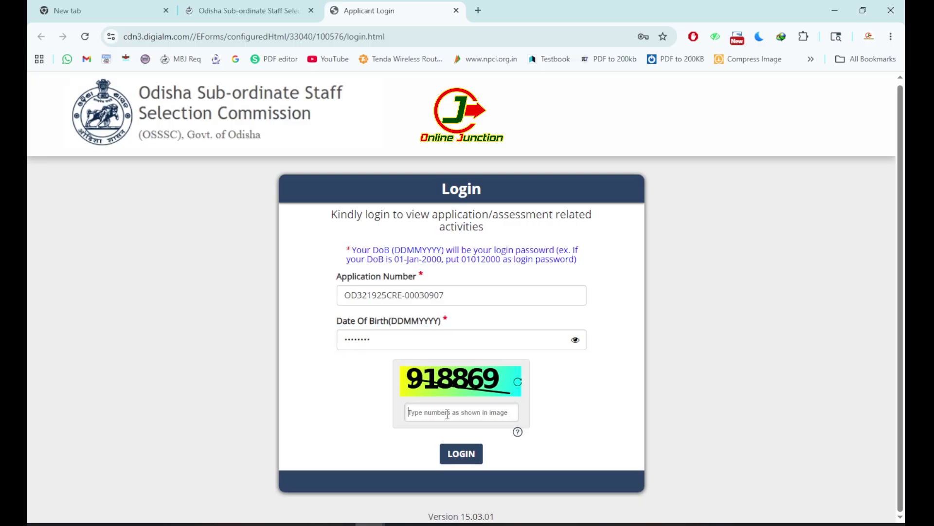
type("918869")
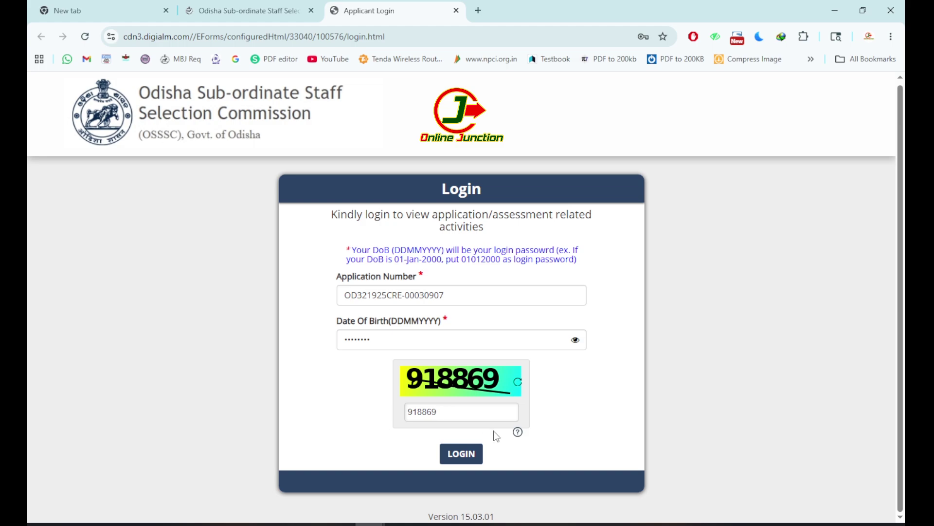
left_click(463, 460)
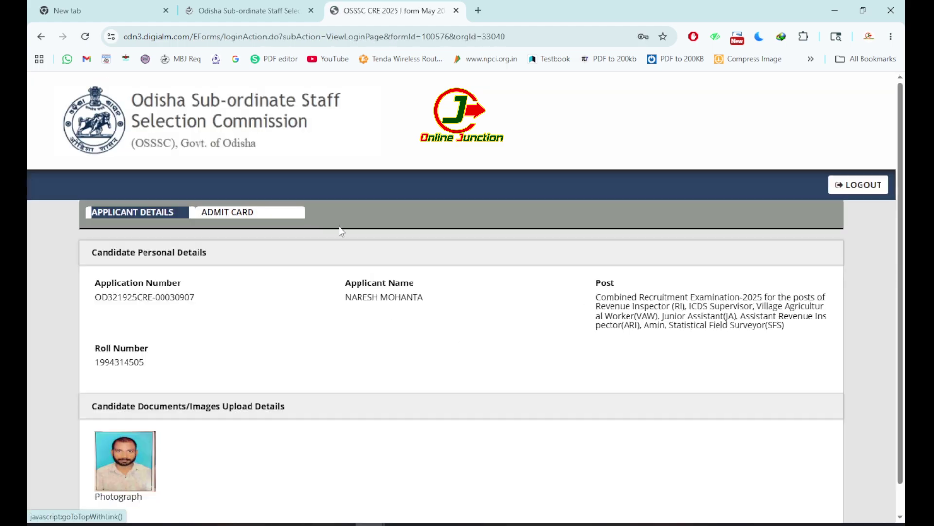
Download the CRE-2025 written test admit card from the Admit Card section
left_click(244, 222)
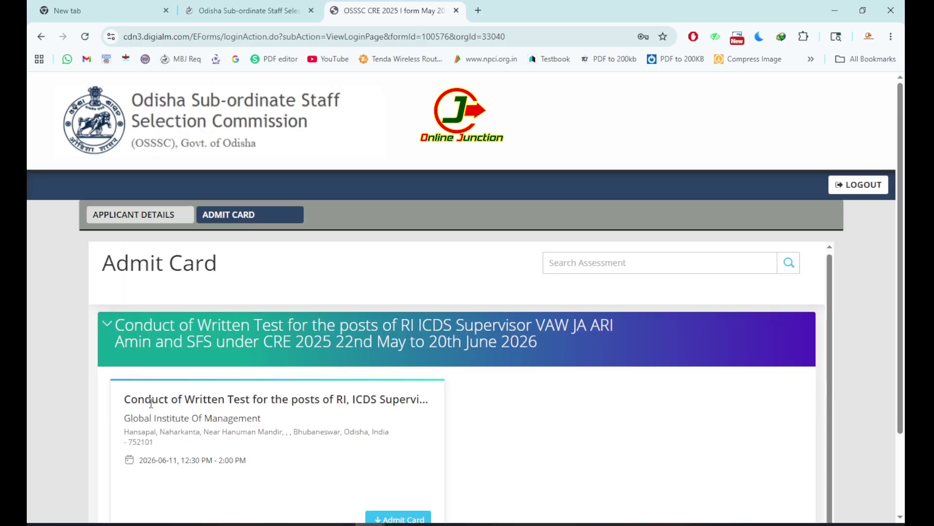
left_click_drag(152, 401, 336, 417)
scroll(376, 456, "down", 2)
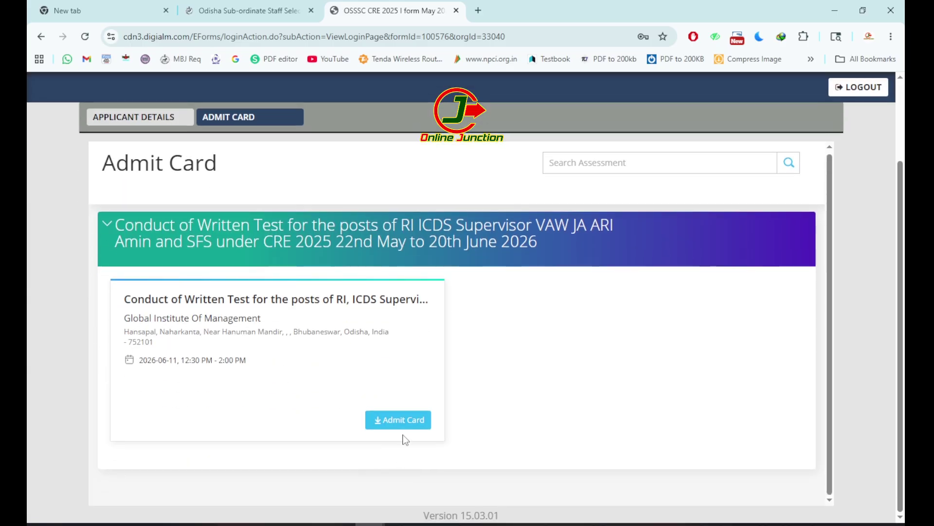
left_click(404, 427)
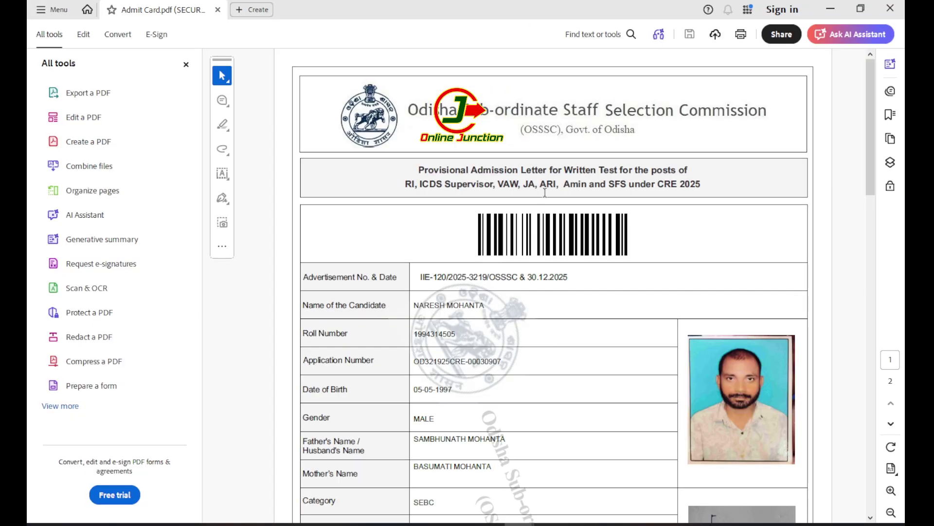
Check the candidate details and photo in the admit card PDF, then close Acrobat
scroll(539, 198, "down", 4)
scroll(538, 198, "down", 6)
scroll(526, 246, "up", 10)
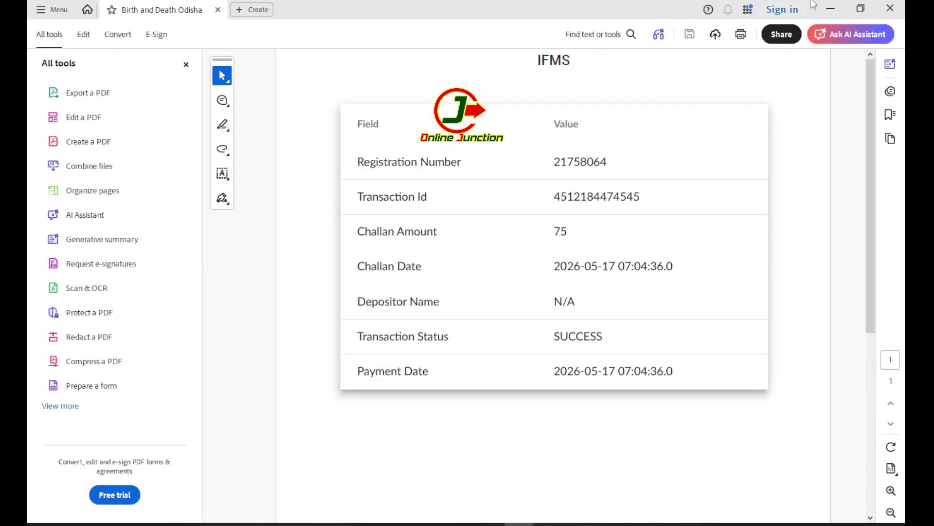
left_click(877, 7)
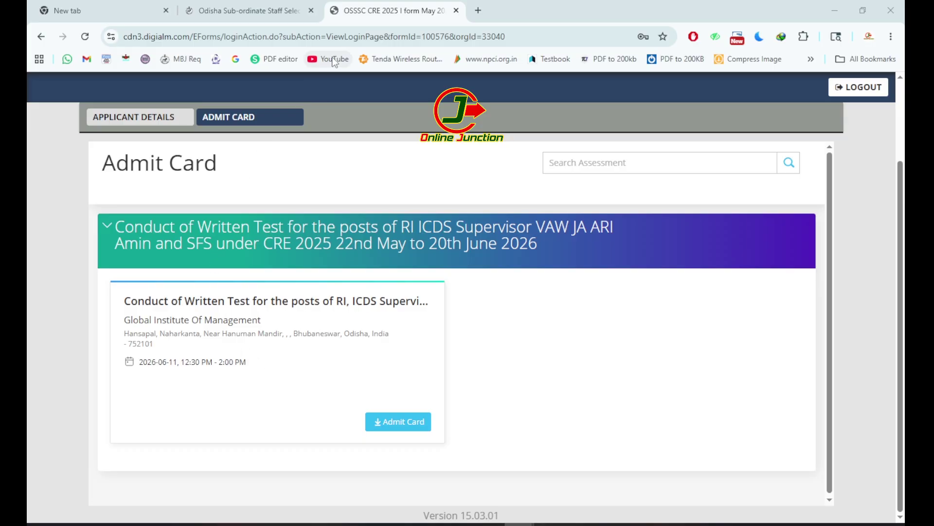
scroll(320, 246, "up", 2)
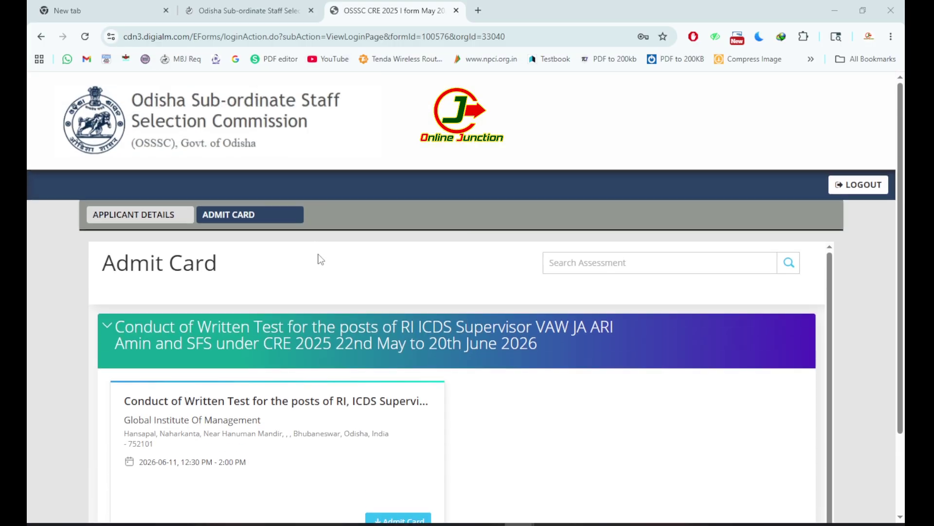